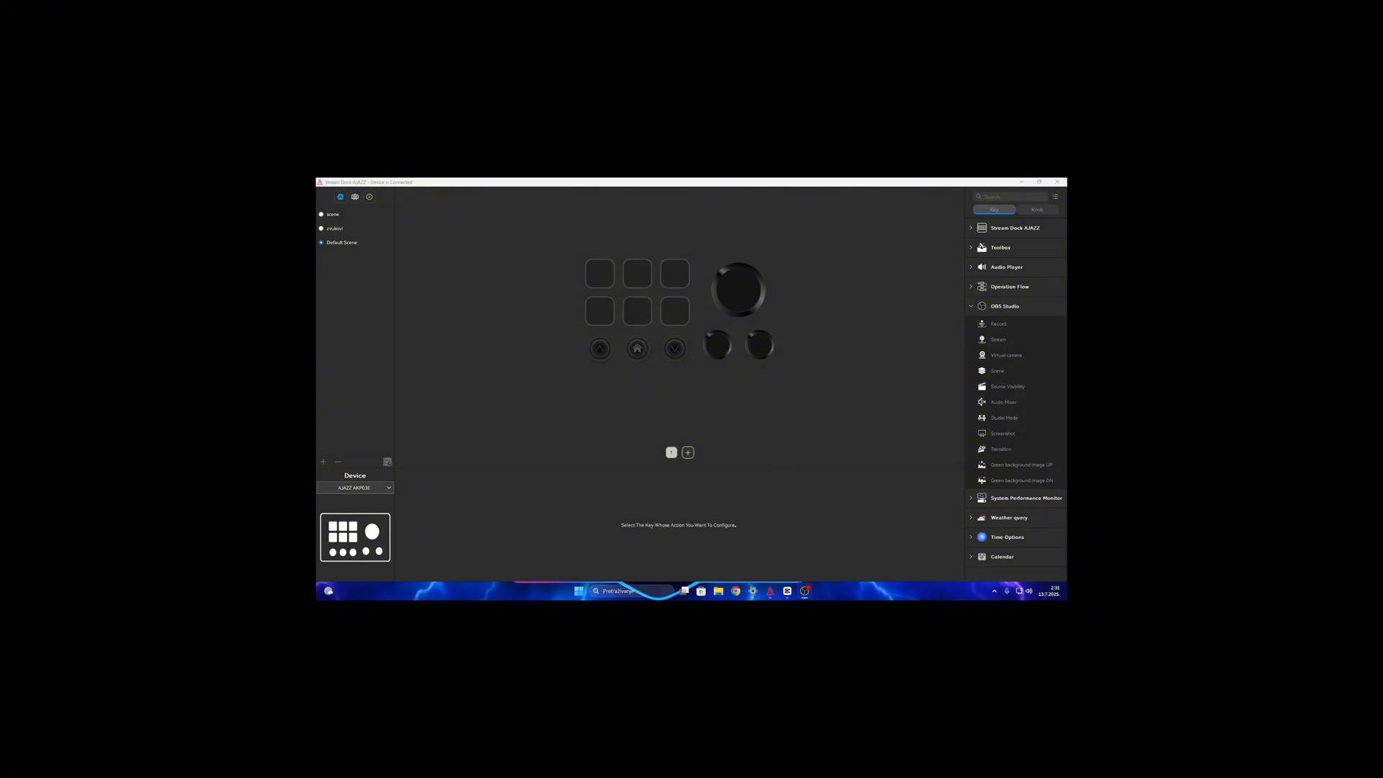
# Step: Assign OBS Studio Record to the AKP153E's first key and clear its test titles
pyautogui.click(387, 488)
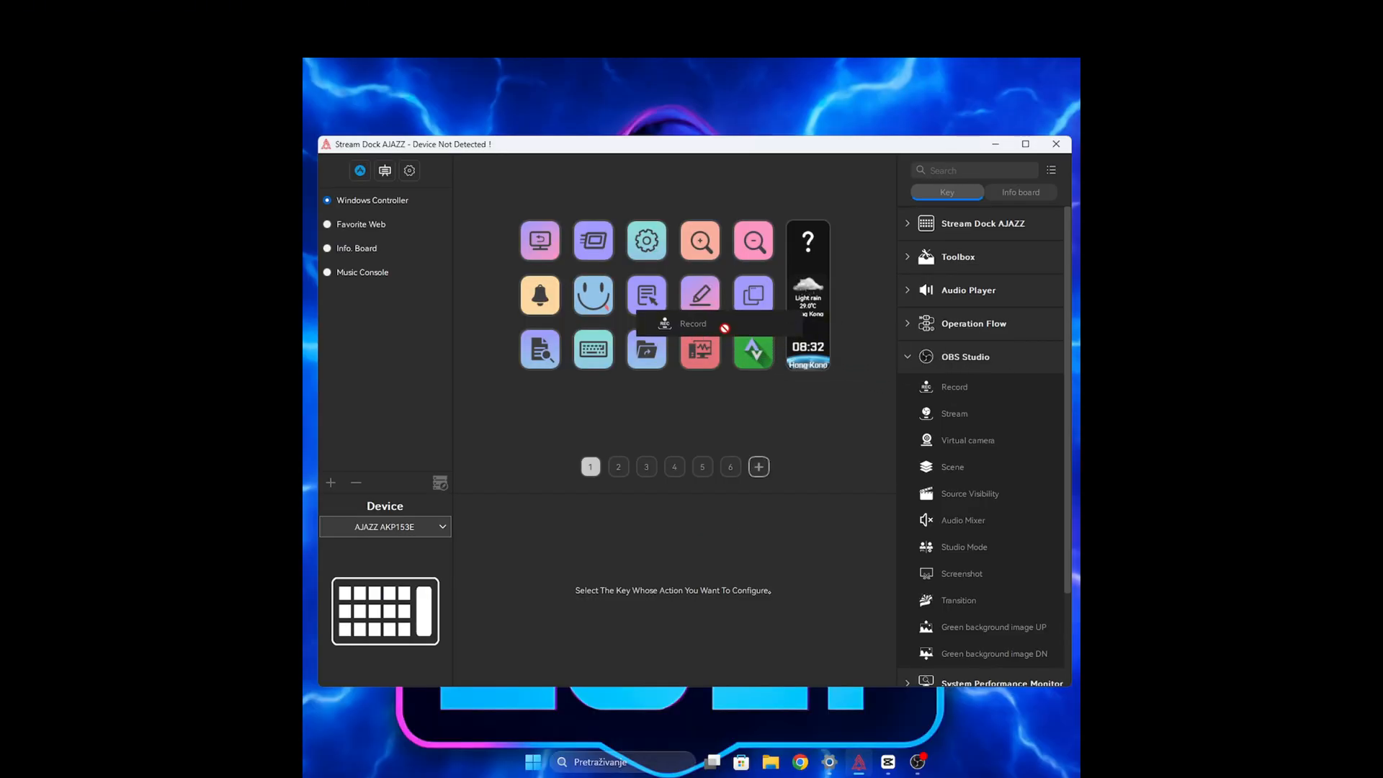
pyautogui.moveTo(551, 243); pyautogui.dragTo(541, 241)
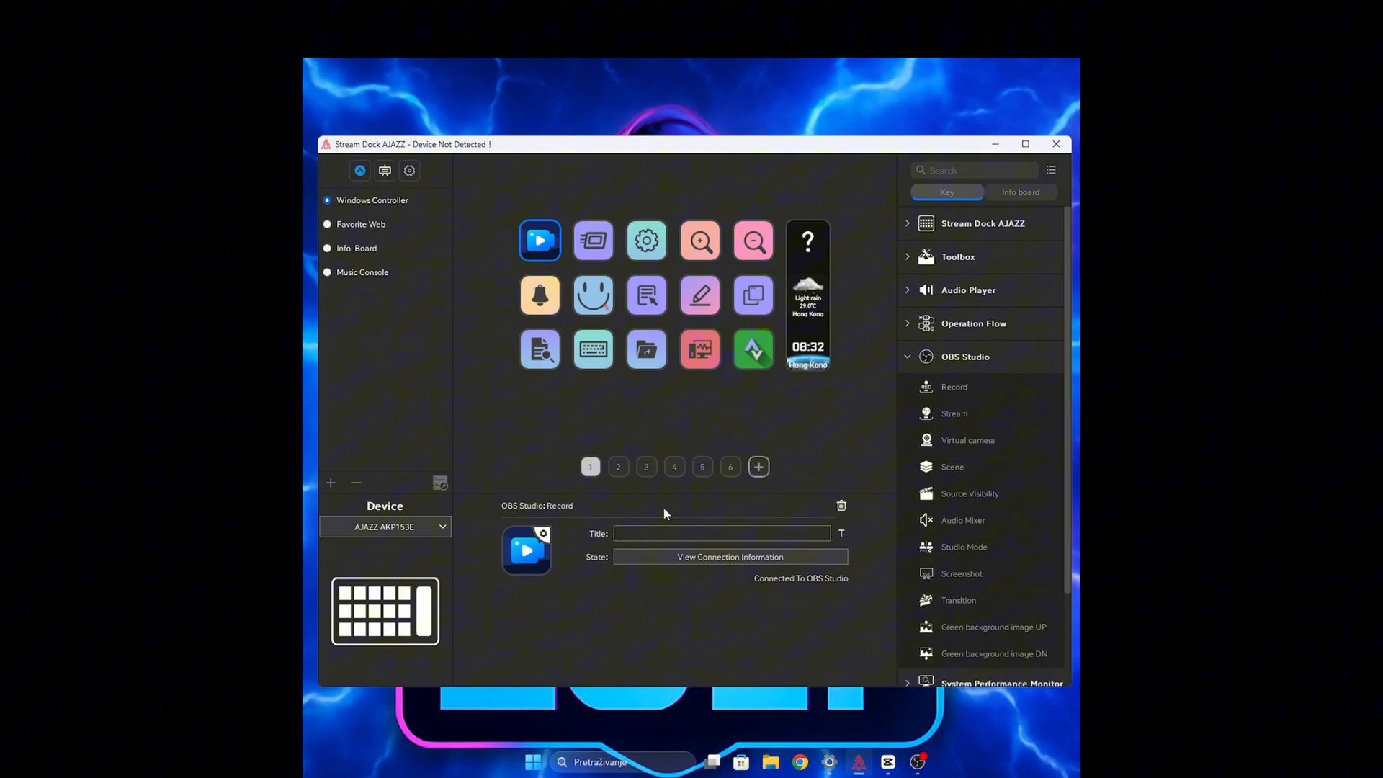
pyautogui.click(668, 531)
pyautogui.write('recording')
pyautogui.press('BackSpace')
pyautogui.press('BackSpace')
pyautogui.press('BackSpace')
pyautogui.press('BackSpace')
pyautogui.press('BackSpace')
pyautogui.press('BackSpace')
pyautogui.write('for me')
pyautogui.press('BackSpace')
pyautogui.press('BackSpace')
pyautogui.press('BackSpace')
pyautogui.click(420, 531)
# Step: Switch to the AKP03E and put OBS Studio Record on its first key, untitled
pyautogui.click(423, 557)
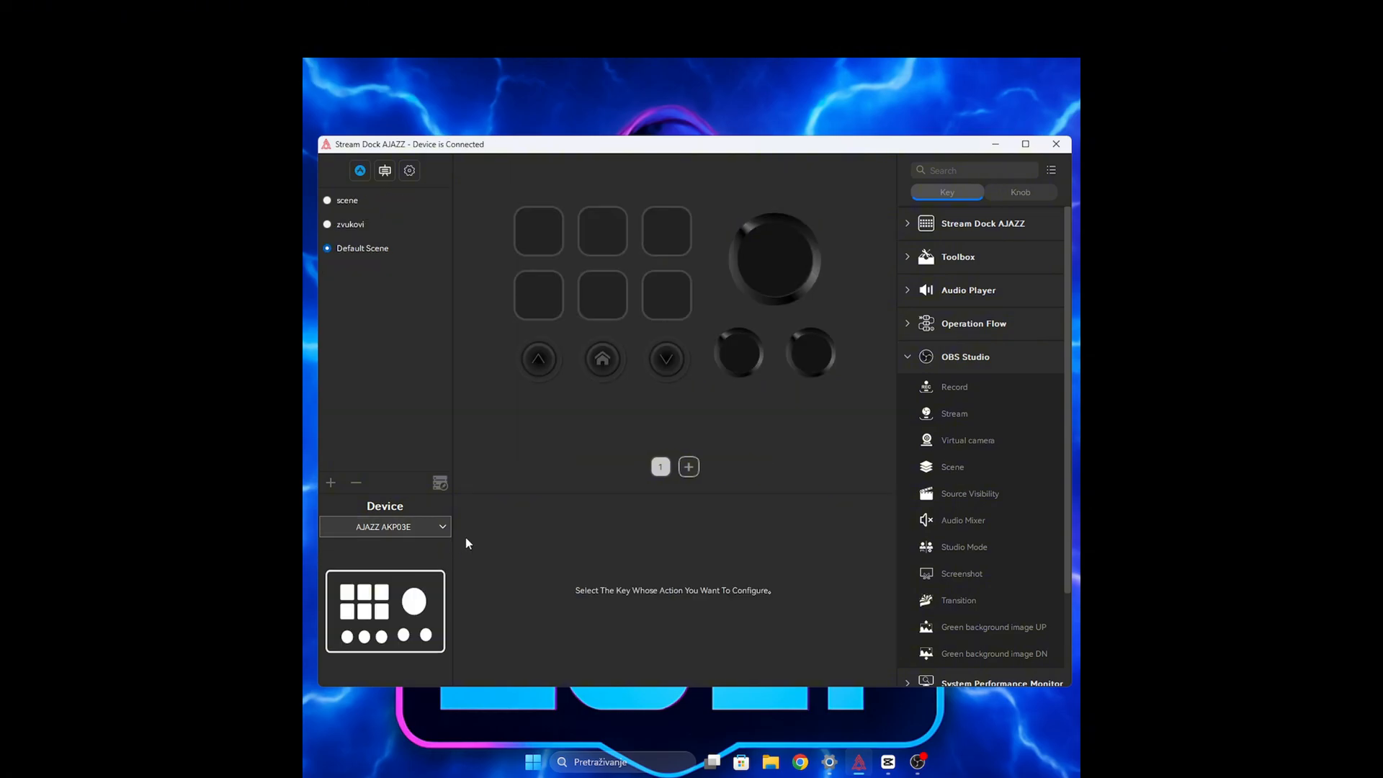
pyautogui.moveTo(934, 388); pyautogui.dragTo(538, 230)
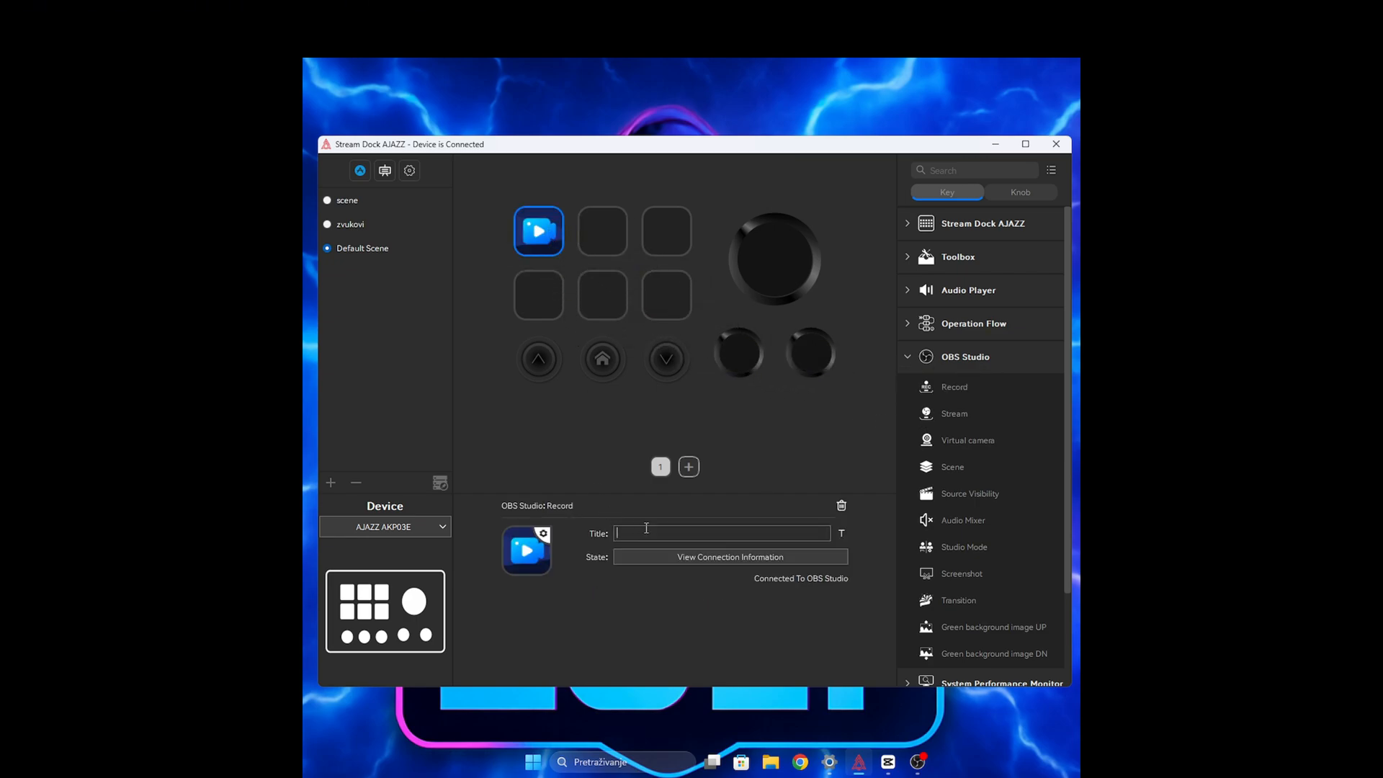
pyautogui.write('recordin')
pyautogui.press('BackSpace')
pyautogui.press('BackSpace')
pyautogui.press('BackSpace')
# Step: Put OBS Studio Scene on the second key with its title cleared
pyautogui.moveTo(948, 465); pyautogui.dragTo(604, 233)
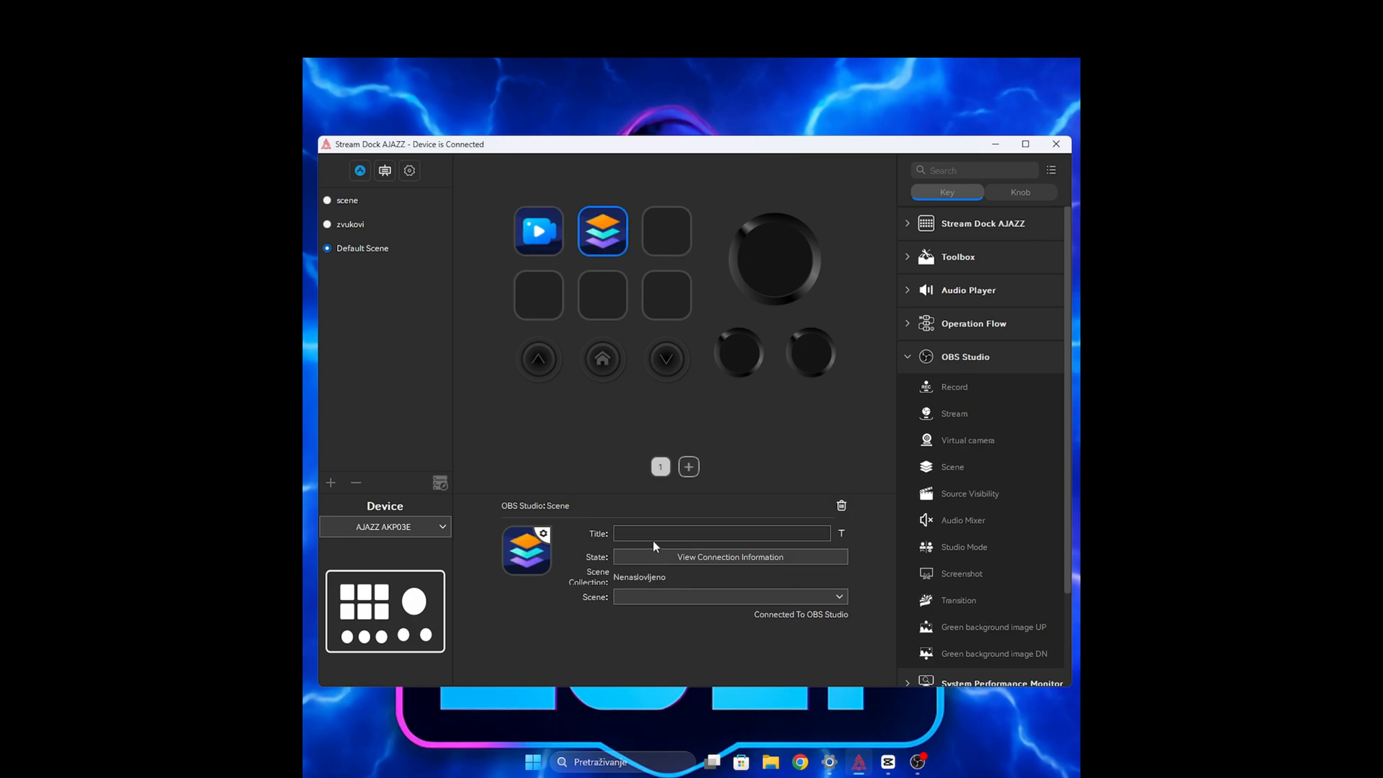
pyautogui.write('test')
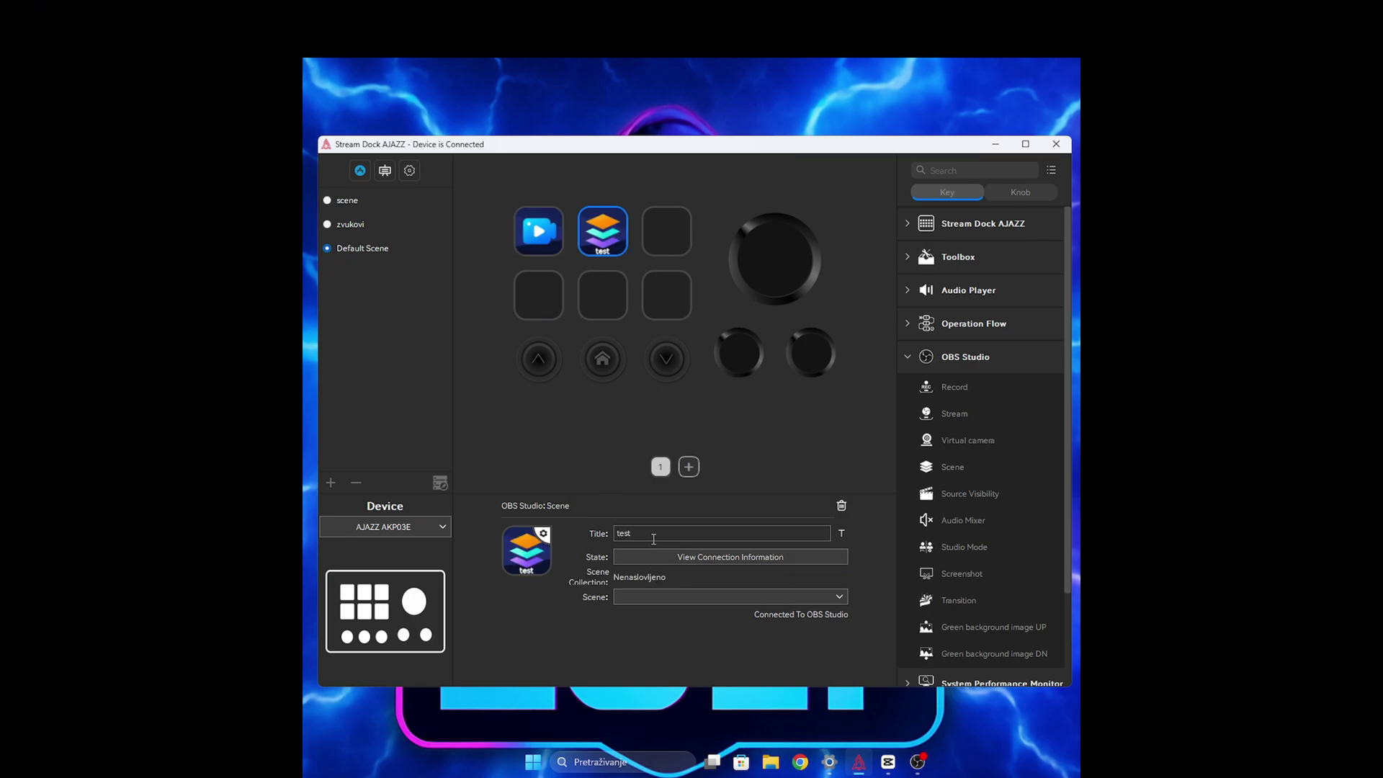
pyautogui.press('BackSpace')
pyautogui.press('BackSpace')
pyautogui.press('BackSpace')
pyautogui.press('BackSpace')
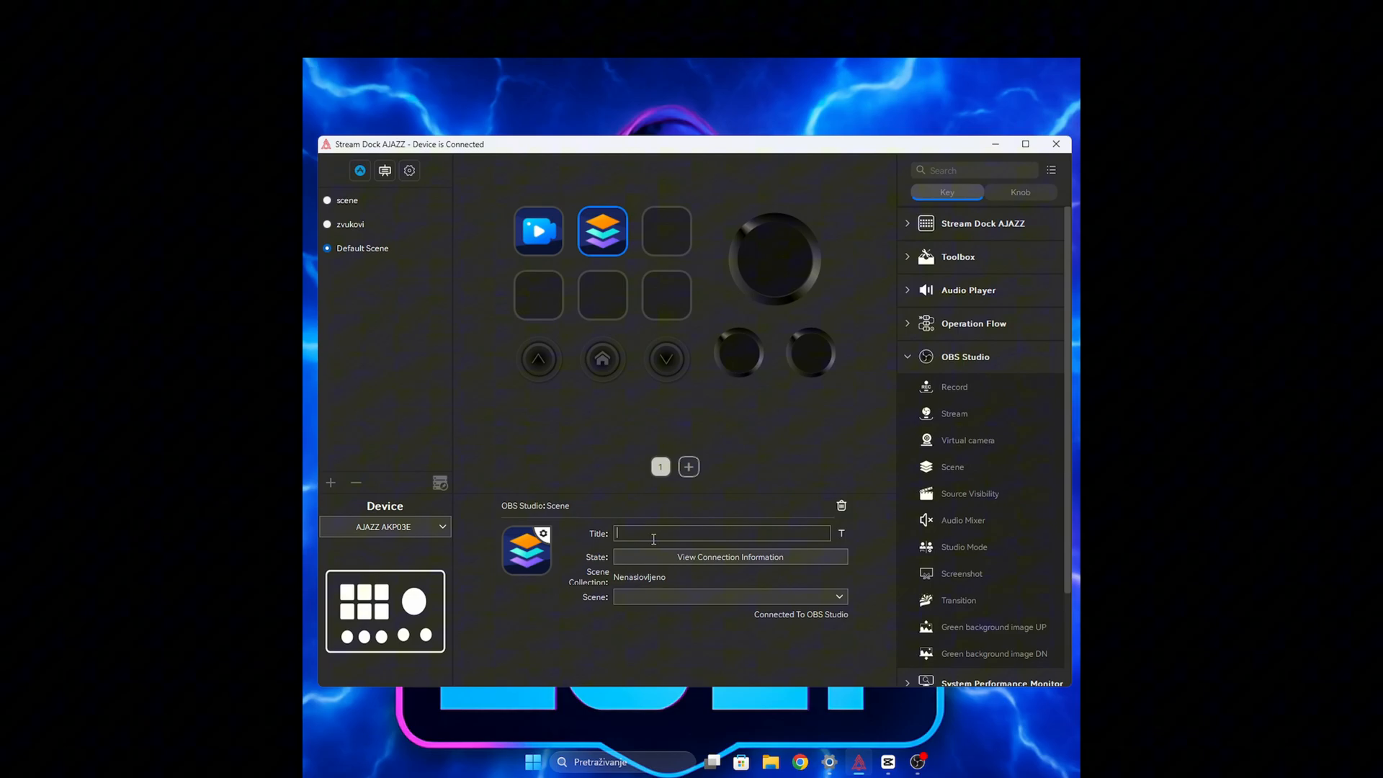